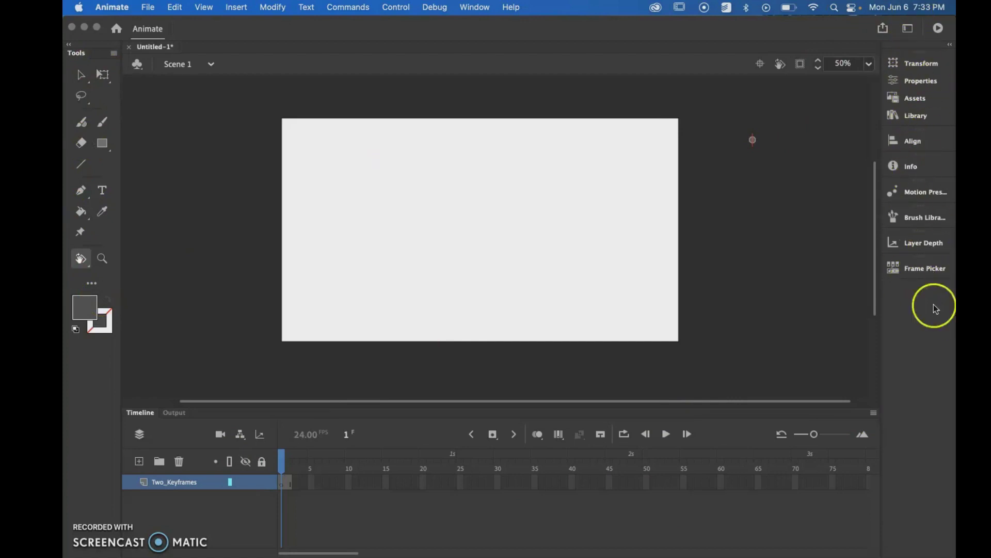
# Choose the Rectangle tool for the blank Two_Keyframes stage.
pyautogui.click(103, 143)
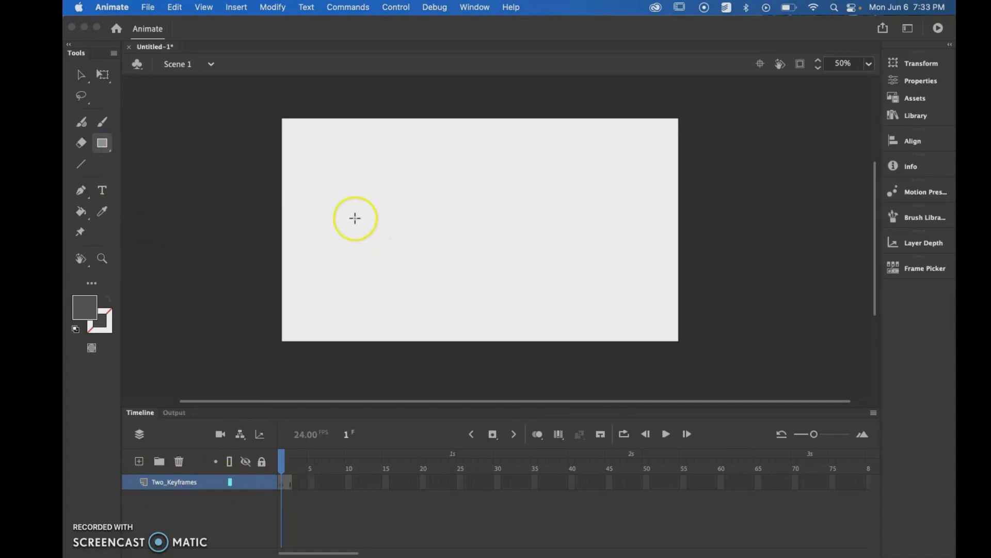
# Draw a dark grey rectangle, deselect it, then drag it toward the stage centre with the Selection tool.
pyautogui.moveTo(355, 217)
pyautogui.mouseDown()
pyautogui.moveTo(410, 250)
pyautogui.moveTo(418, 289)
pyautogui.mouseUp()
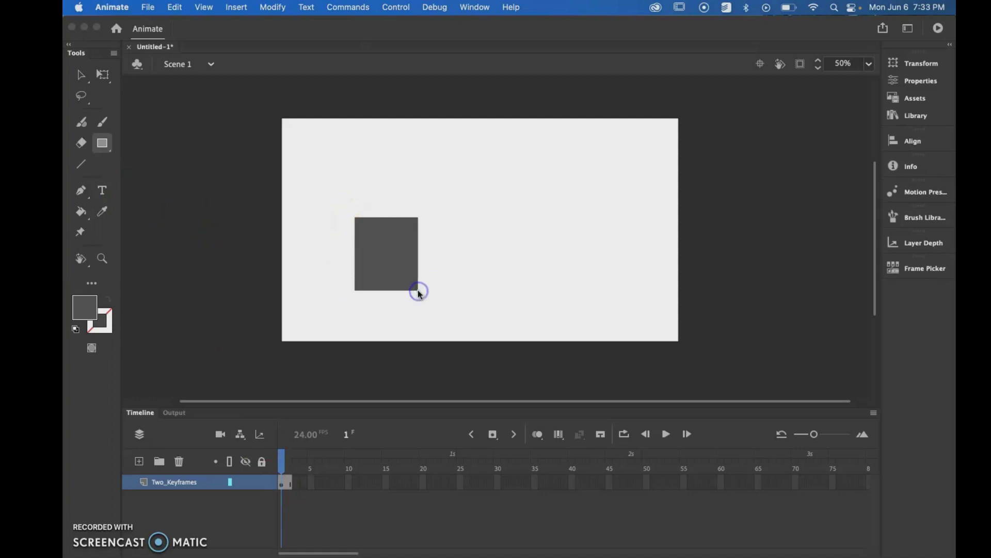
pyautogui.click(378, 317)
pyautogui.click(282, 482)
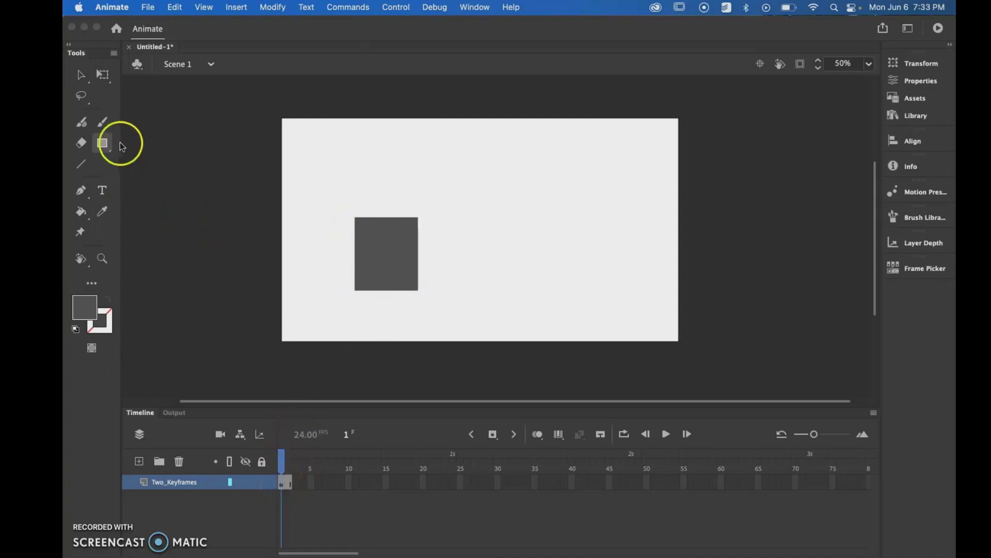
pyautogui.click(81, 76)
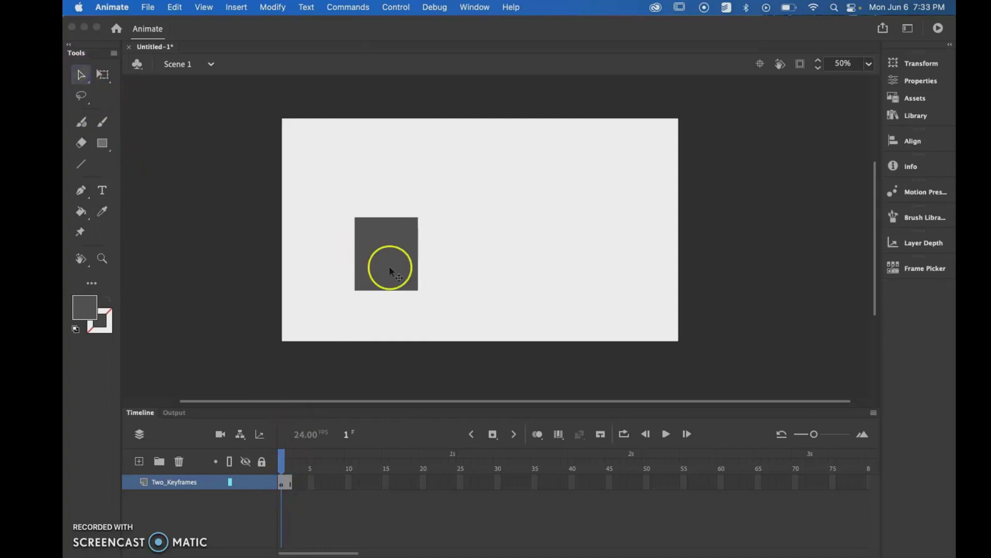
pyautogui.moveTo(394, 263); pyautogui.dragTo(490, 222)
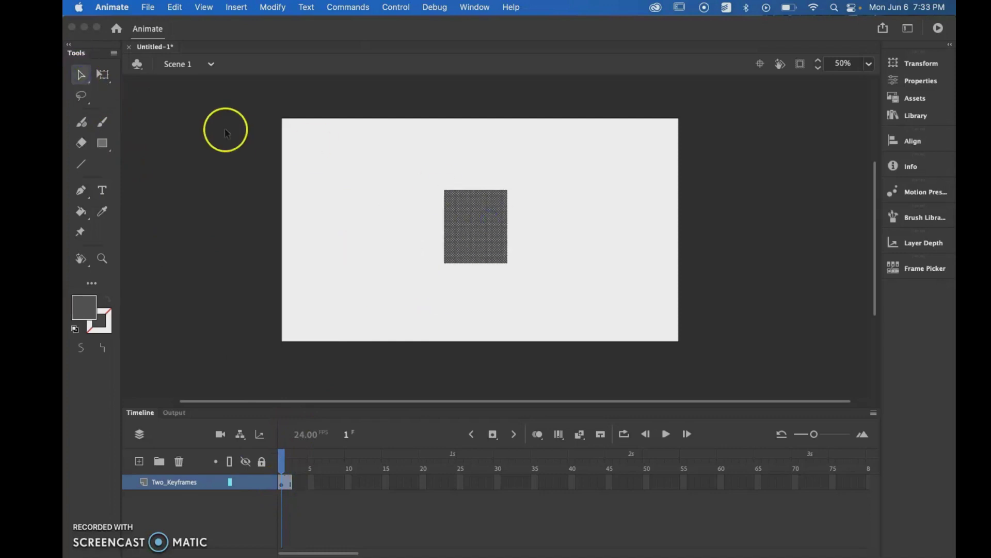
# Widen the rectangle slightly with Free Transform, trying a rotation before returning it upright.
pyautogui.click(103, 75)
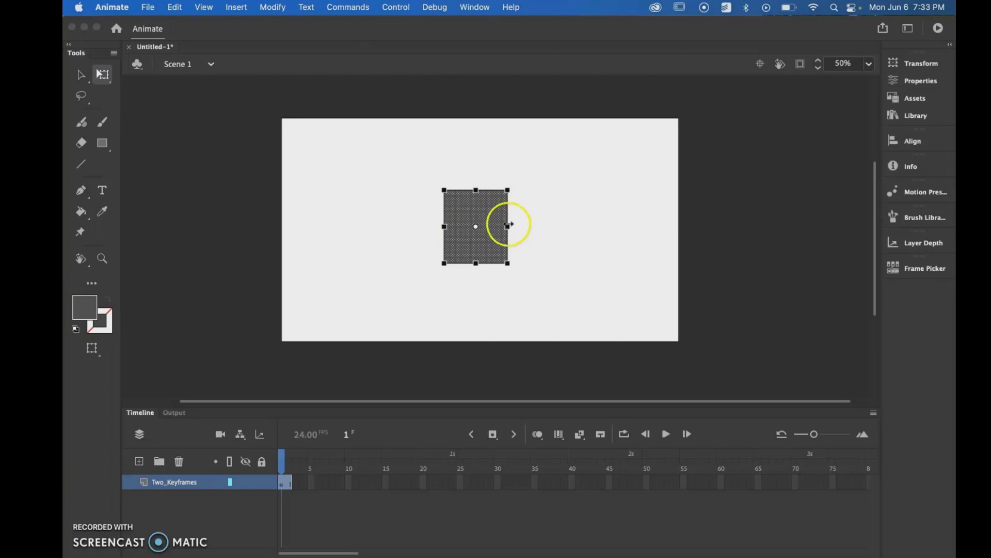
pyautogui.moveTo(509, 226); pyautogui.dragTo(516, 224)
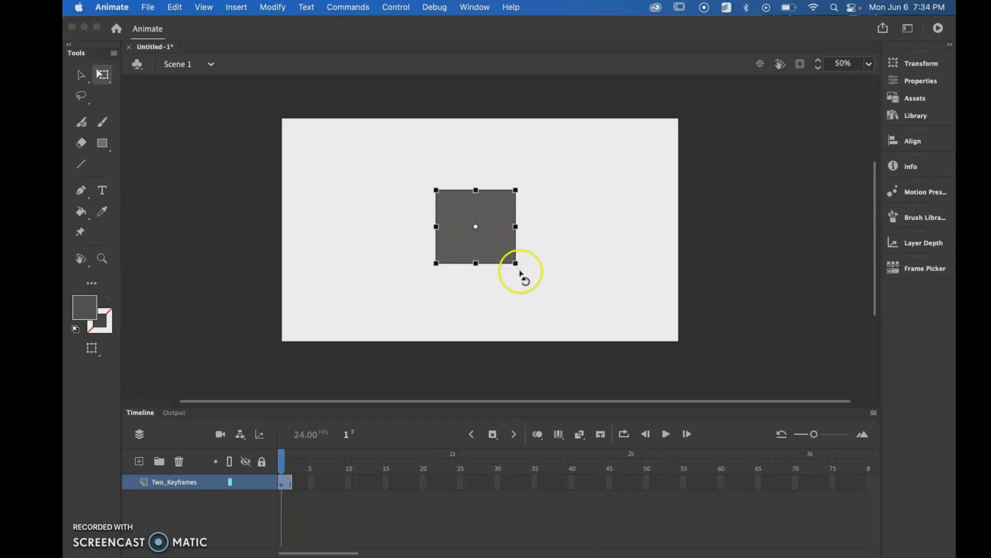
pyautogui.moveTo(521, 272); pyautogui.dragTo(444, 200)
# Move the transformation point down-left, rotate around it, then move the point back right.
pyautogui.moveTo(477, 227); pyautogui.dragTo(462, 237)
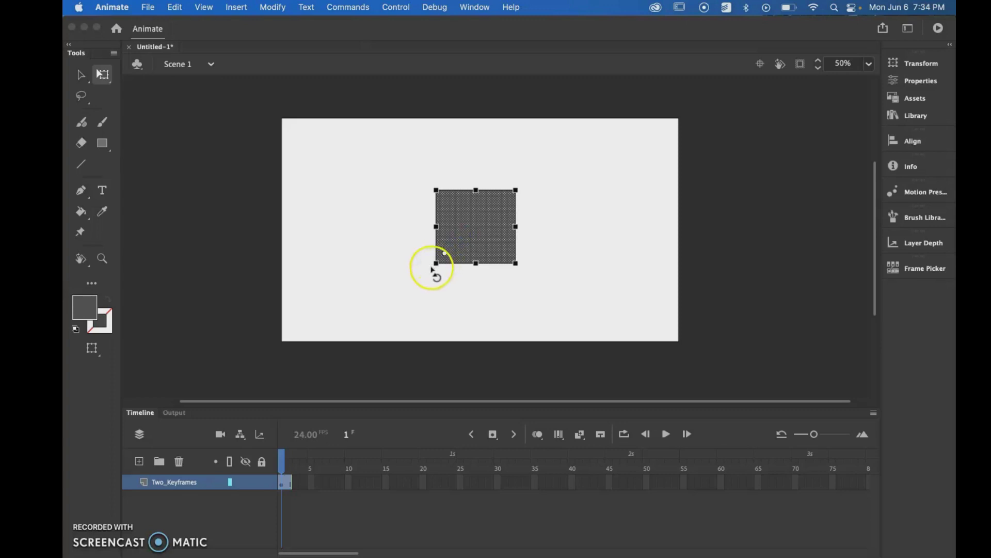
pyautogui.moveTo(443, 271); pyautogui.dragTo(450, 224)
pyautogui.moveTo(520, 269)
pyautogui.mouseDown()
pyautogui.moveTo(511, 297)
pyautogui.moveTo(532, 257)
pyautogui.moveTo(520, 284)
pyautogui.moveTo(536, 264)
pyautogui.moveTo(529, 275)
pyautogui.mouseUp()
pyautogui.moveTo(445, 222); pyautogui.dragTo(476, 226)
# Bend the rectangle's right edge inward with the Selection tool.
pyautogui.click(550, 212)
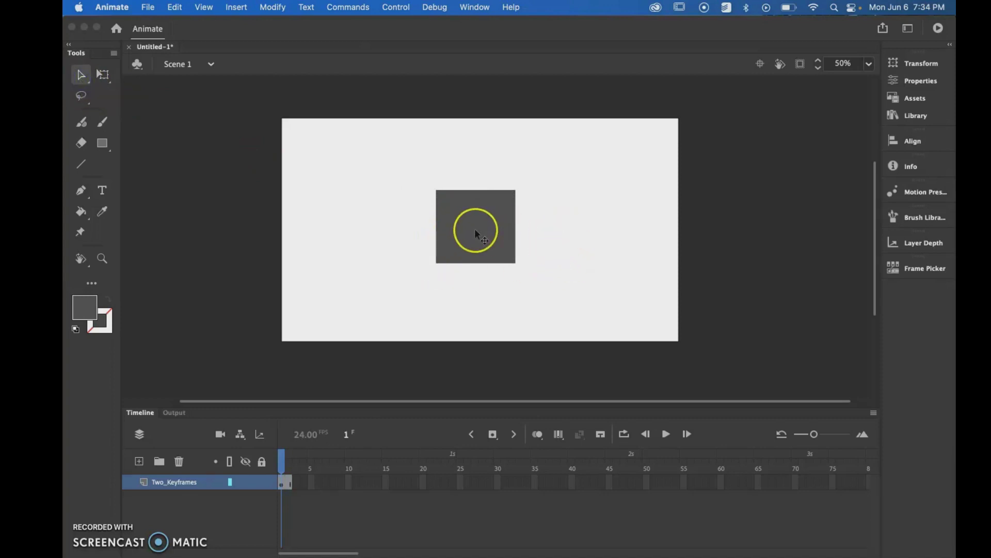
pyautogui.moveTo(516, 232); pyautogui.dragTo(534, 235)
pyautogui.moveTo(517, 226); pyautogui.dragTo(467, 225)
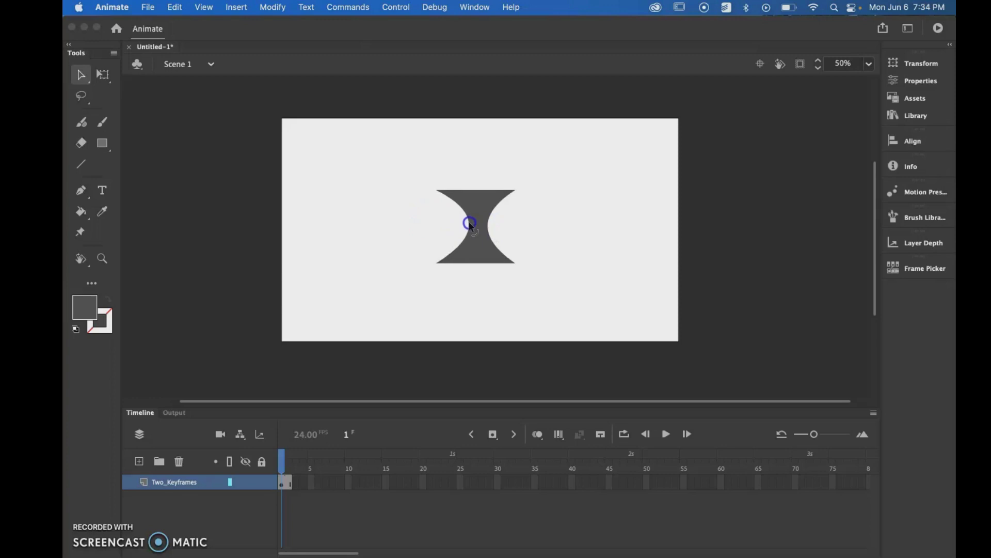
# Curve the top into a rounded dome and move the shape to the upper left.
pyautogui.click(476, 186)
pyautogui.moveTo(477, 187); pyautogui.dragTo(480, 161)
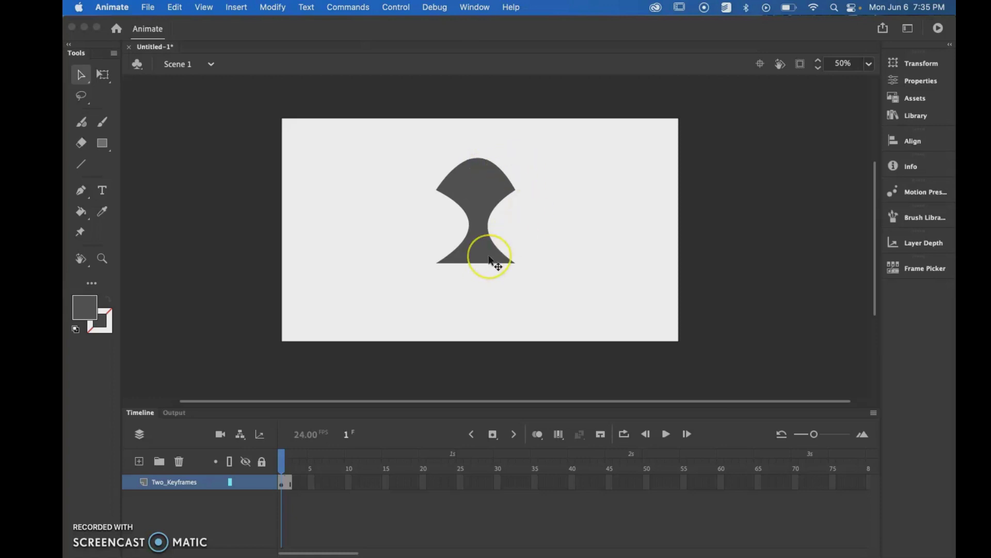
pyautogui.click(445, 176)
pyautogui.moveTo(472, 183)
pyautogui.mouseDown()
pyautogui.moveTo(487, 175)
pyautogui.moveTo(434, 168)
pyautogui.moveTo(405, 183)
pyautogui.moveTo(456, 175)
pyautogui.mouseUp()
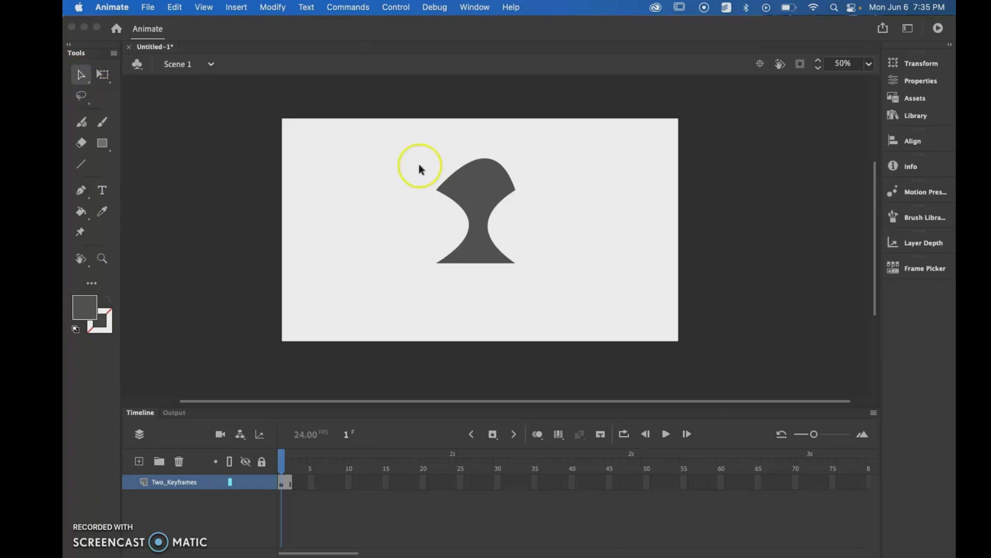
pyautogui.moveTo(357, 154); pyautogui.dragTo(337, 154)
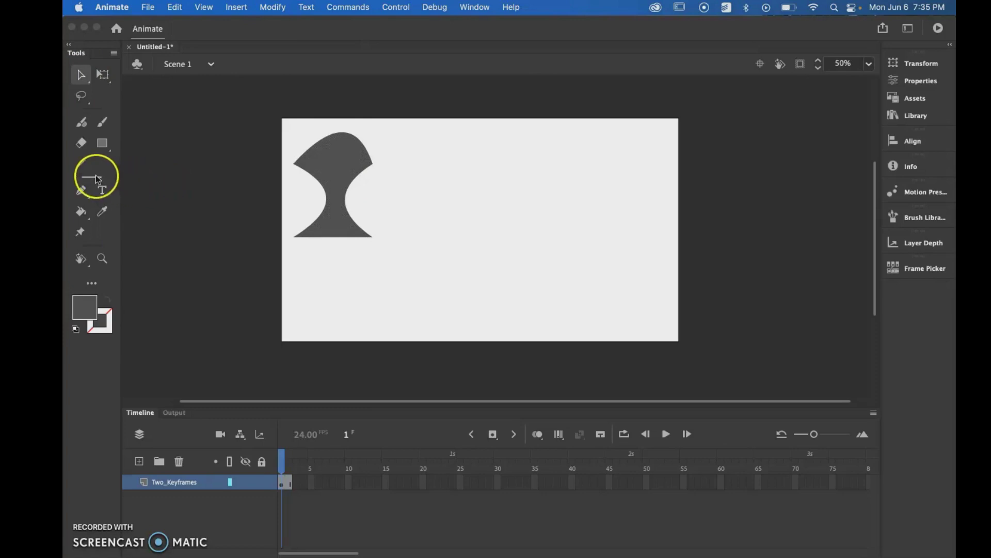
# Set the fill colour to magenta and draw a thin horizontal line with the Line tool.
pyautogui.click(85, 309)
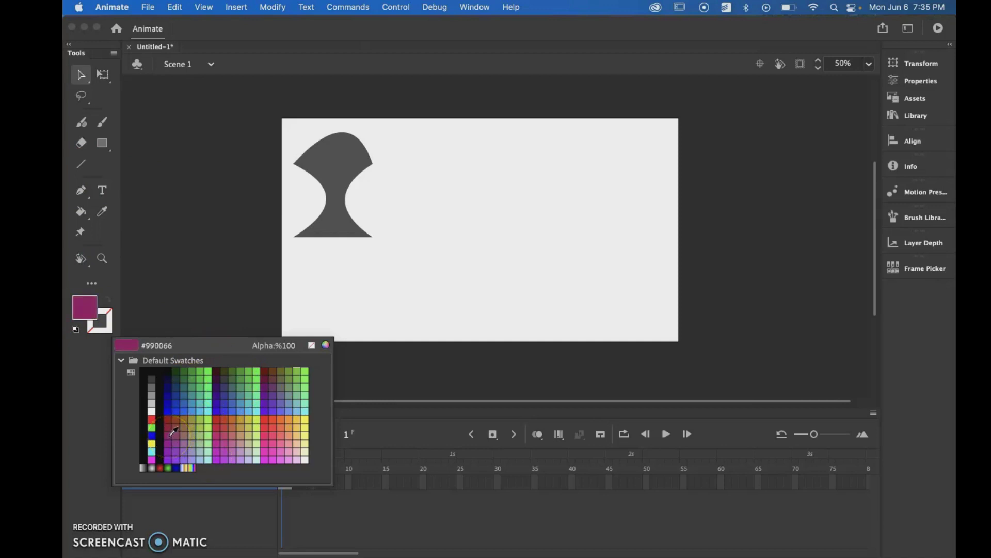
pyautogui.click(152, 459)
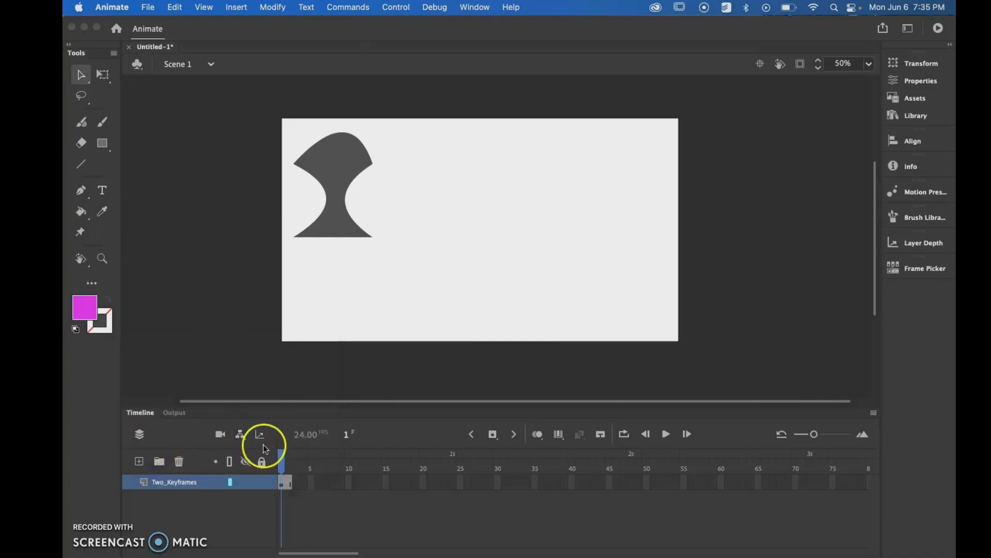
pyautogui.click(81, 165)
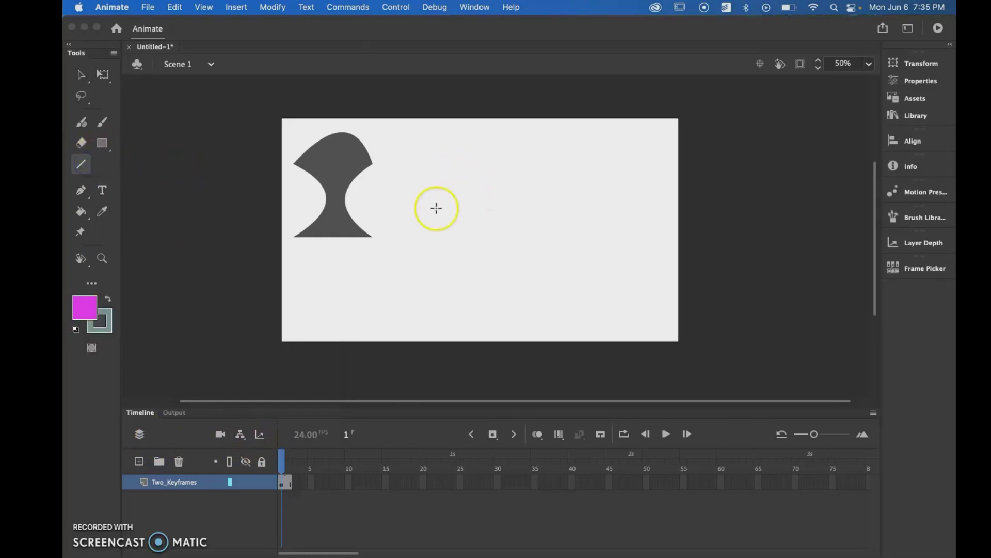
pyautogui.moveTo(419, 228); pyautogui.dragTo(591, 223)
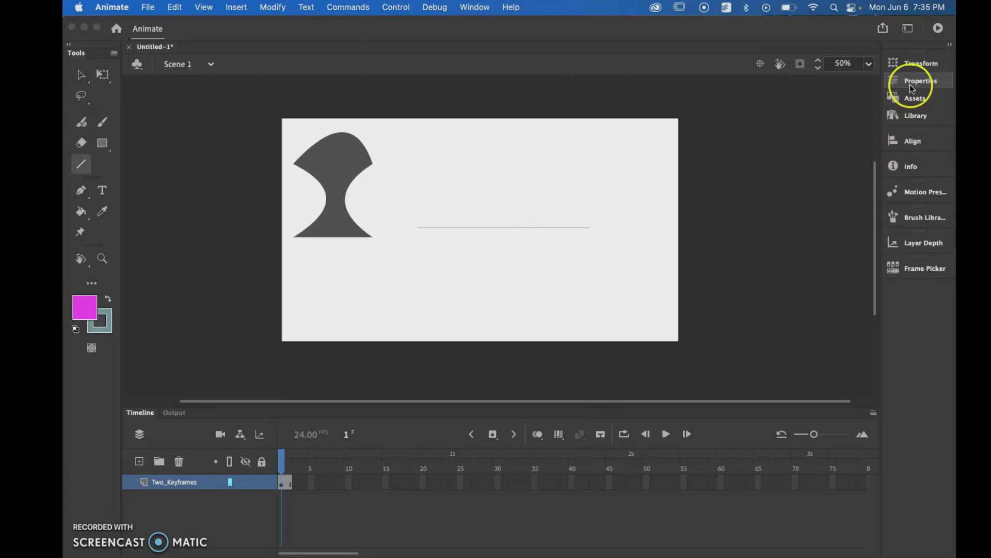
# Raise the stroke size to 23 and draw thick teal horizontal lines, then select one with Free Transform.
pyautogui.click(891, 83)
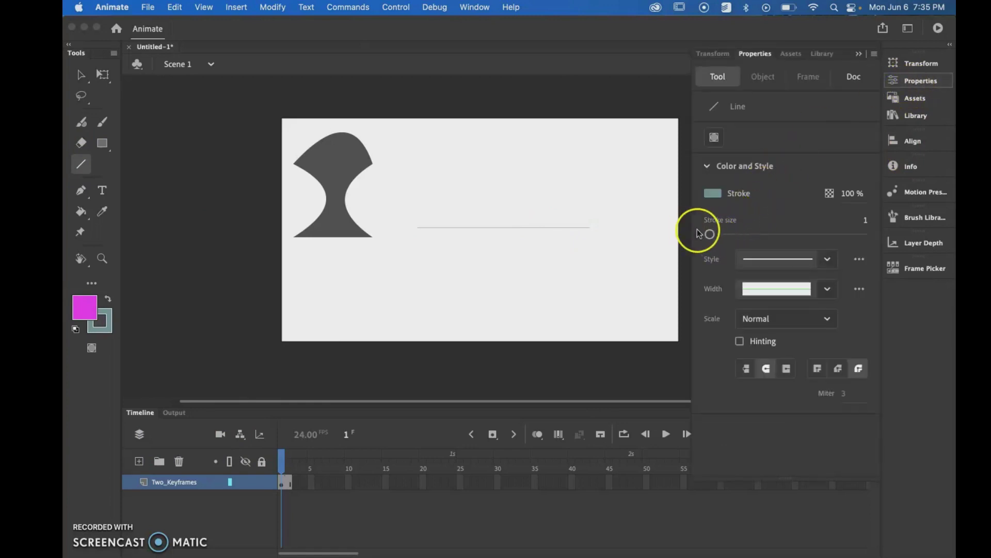
pyautogui.moveTo(709, 235); pyautogui.dragTo(726, 237)
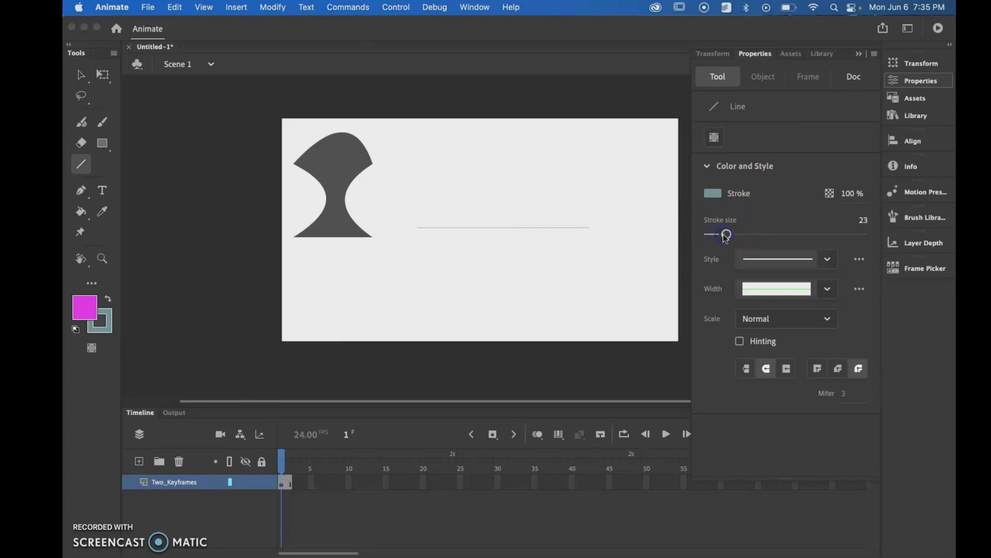
pyautogui.moveTo(427, 204); pyautogui.dragTo(535, 210)
pyautogui.click(906, 81)
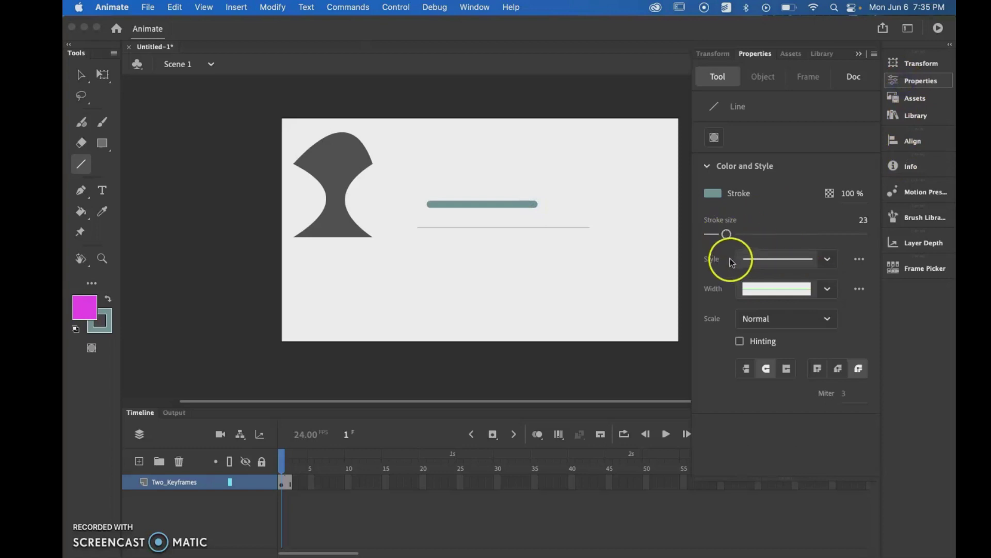
pyautogui.press('q')
pyautogui.click(480, 204)
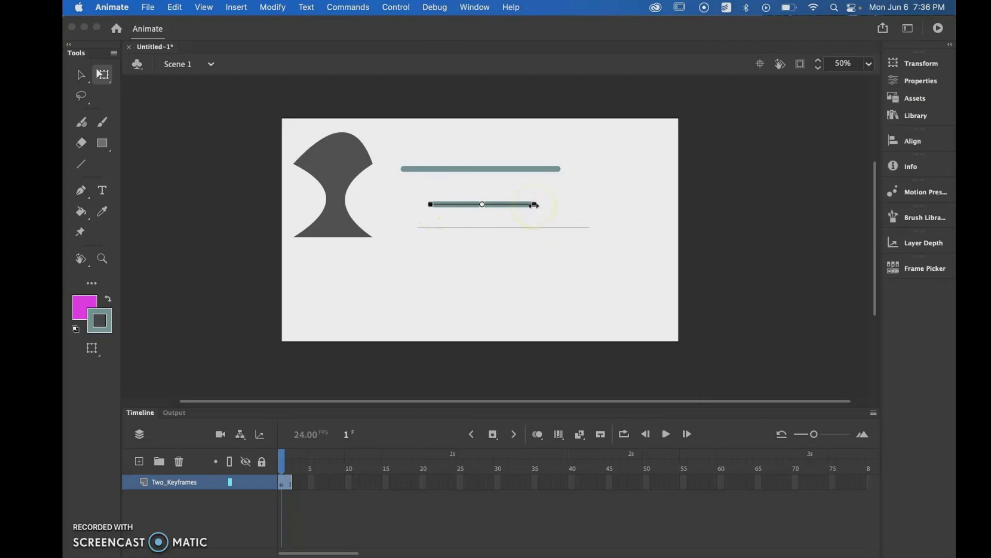
pyautogui.click(437, 212)
# Paint a thin magenta wave with the Brush, then undo it.
pyautogui.click(102, 122)
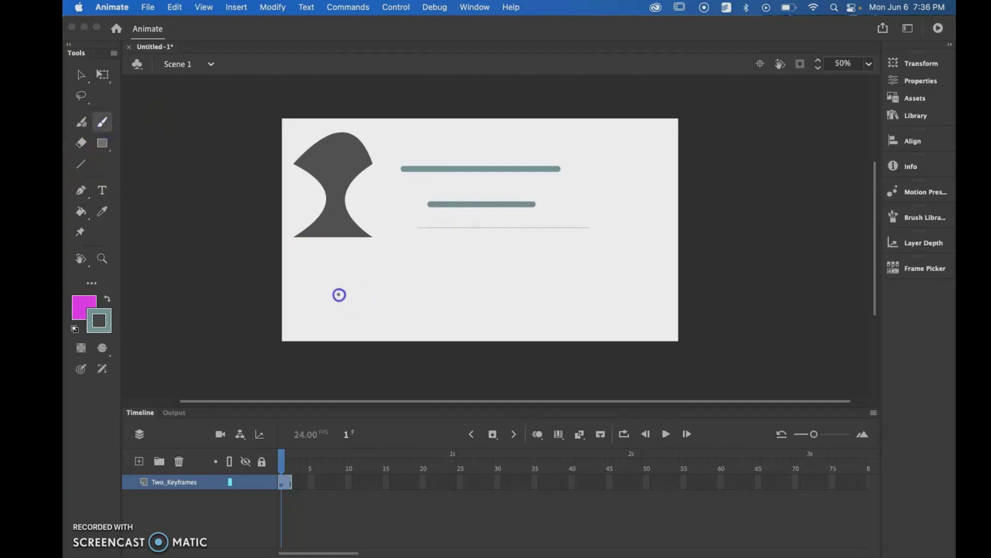
pyautogui.moveTo(409, 269)
pyautogui.mouseDown()
pyautogui.moveTo(500, 294)
pyautogui.moveTo(556, 260)
pyautogui.mouseUp()
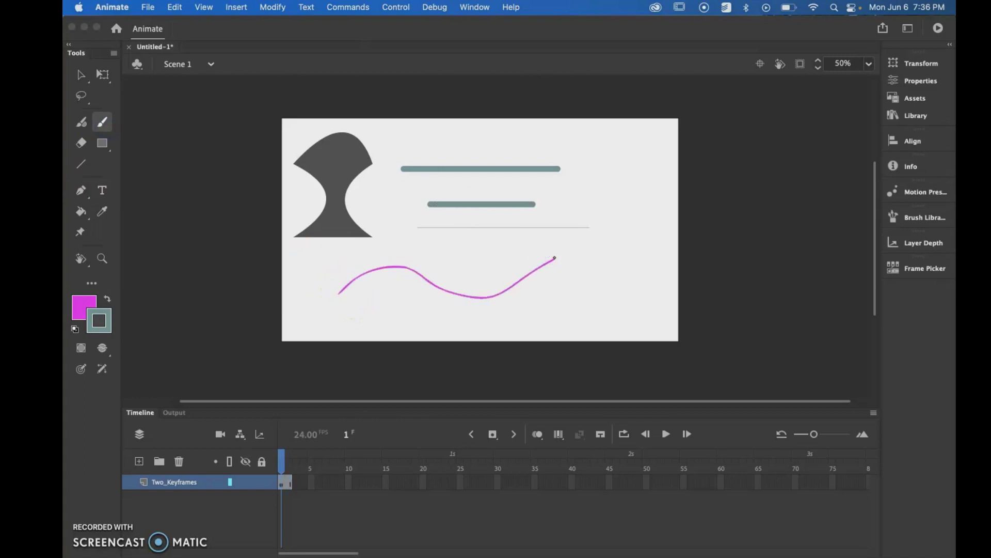
pyautogui.press('super+z')
# Set brush size to 34, paint a thick magenta wave across the lower stage, and select it.
pyautogui.click(919, 81)
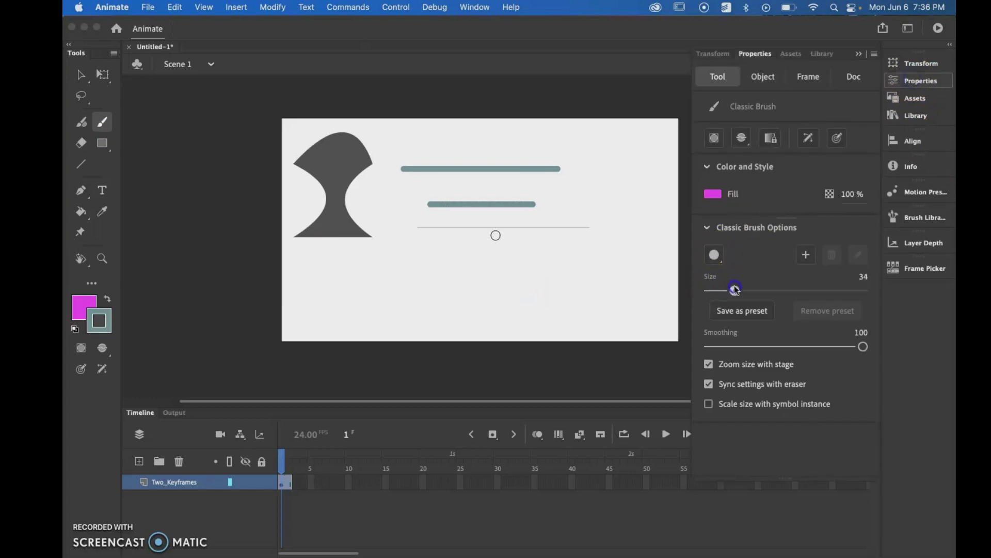
pyautogui.moveTo(335, 298); pyautogui.dragTo(521, 287)
pyautogui.moveTo(568, 245); pyautogui.dragTo(582, 225)
pyautogui.click(82, 74)
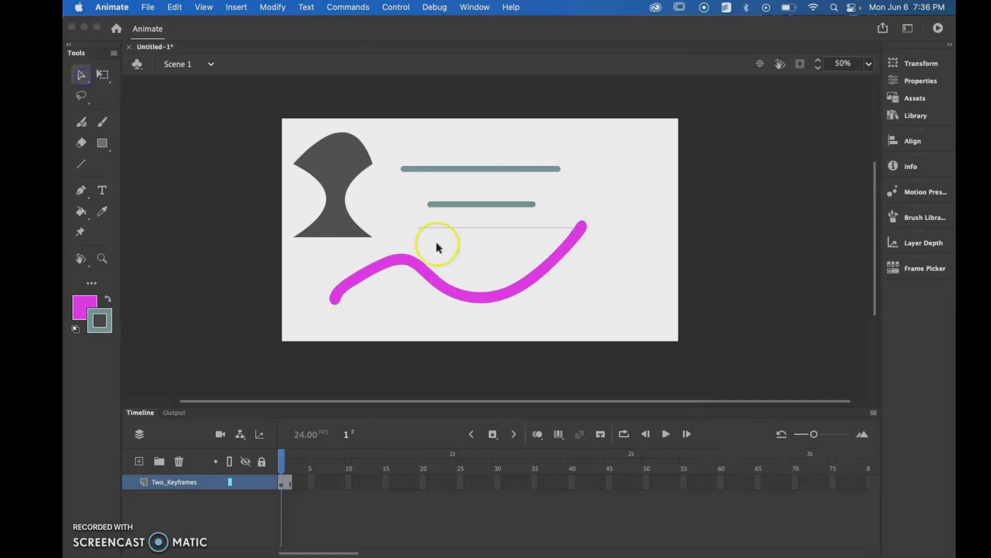
pyautogui.click(455, 290)
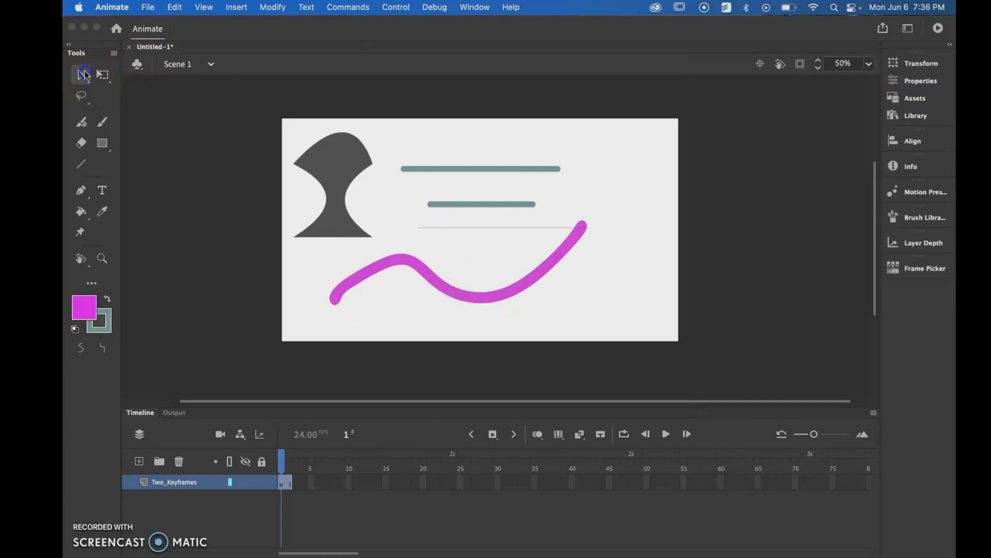
# Zoom in to 100% and pull the stroke's lower curve up into a peak.
pyautogui.click(101, 86)
pyautogui.click(347, 225)
pyautogui.click(425, 279)
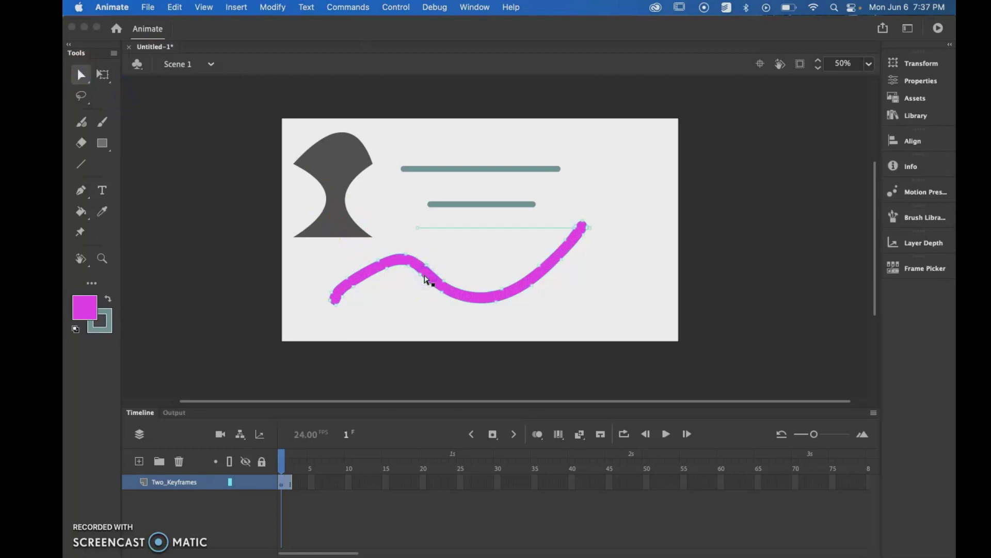
pyautogui.press('super+equal')
pyautogui.click(601, 316)
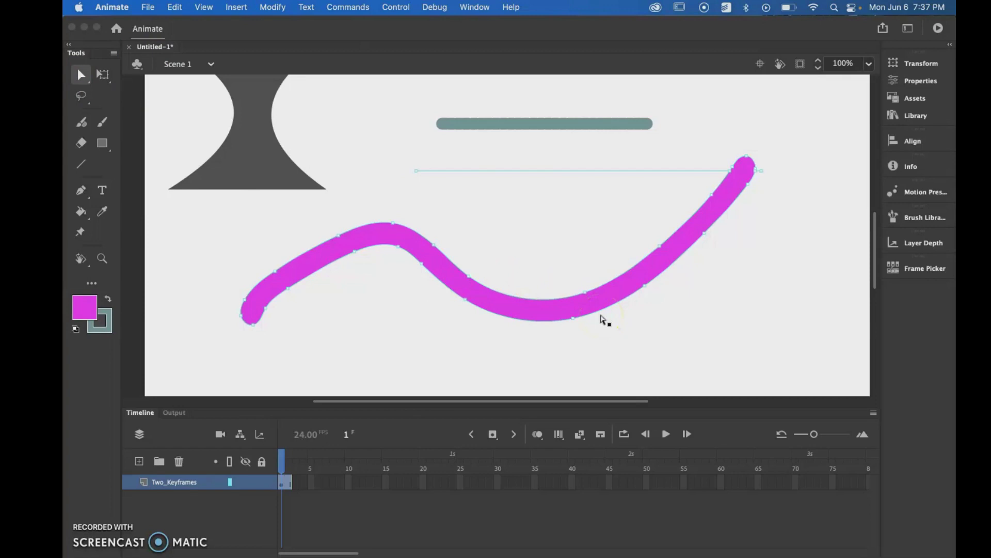
pyautogui.click(586, 294)
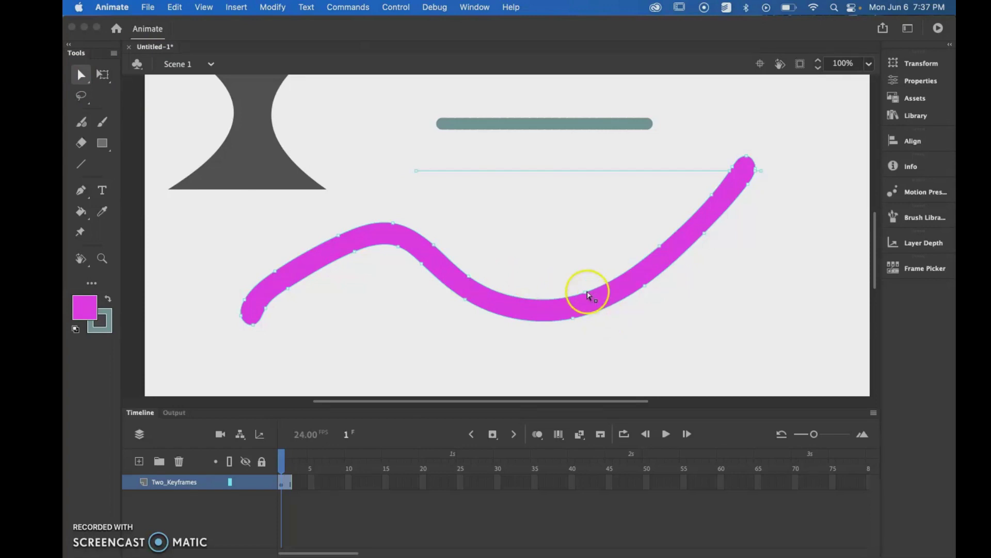
pyautogui.moveTo(585, 290)
pyautogui.mouseDown()
pyautogui.moveTo(553, 221)
pyautogui.moveTo(580, 213)
pyautogui.moveTo(576, 239)
pyautogui.mouseUp()
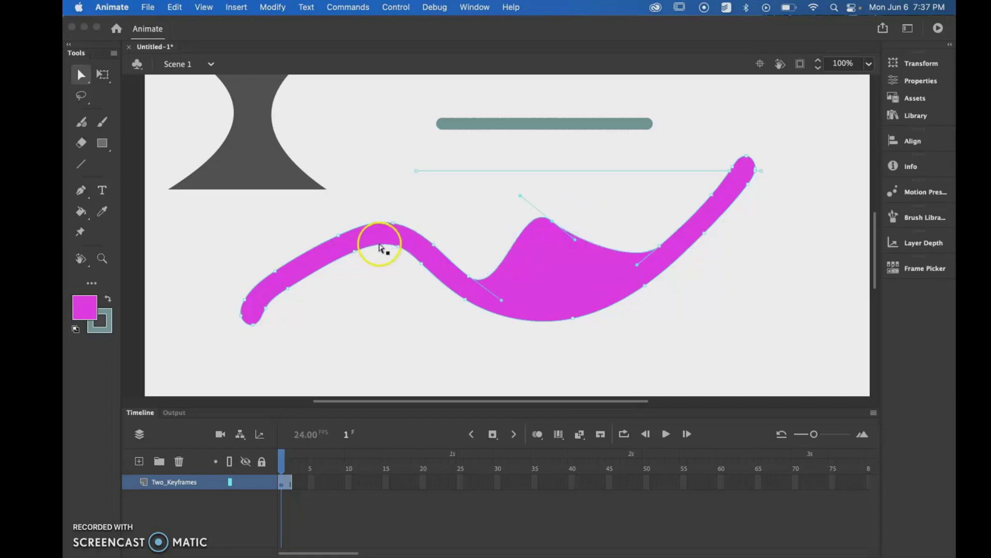
# Bulge the stroke's lower-left edge and flare its right end, then zoom back out to 25%.
pyautogui.moveTo(355, 267)
pyautogui.mouseDown()
pyautogui.moveTo(355, 307)
pyautogui.moveTo(332, 303)
pyautogui.mouseUp()
pyautogui.moveTo(705, 232); pyautogui.dragTo(774, 234)
pyautogui.moveTo(711, 196); pyautogui.dragTo(721, 234)
pyautogui.click(752, 281)
pyautogui.press('super+minus')
pyautogui.press('super+minus')
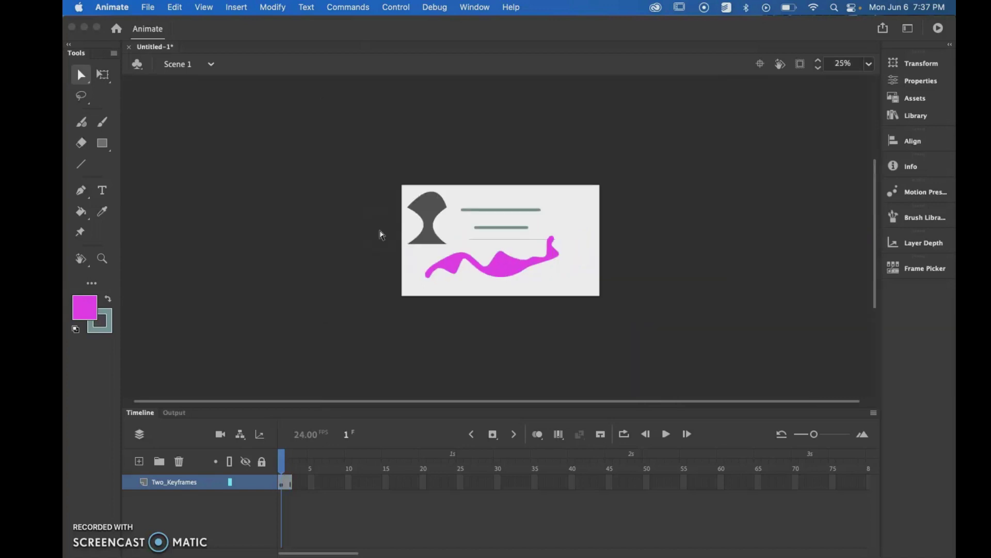
pyautogui.click(81, 77)
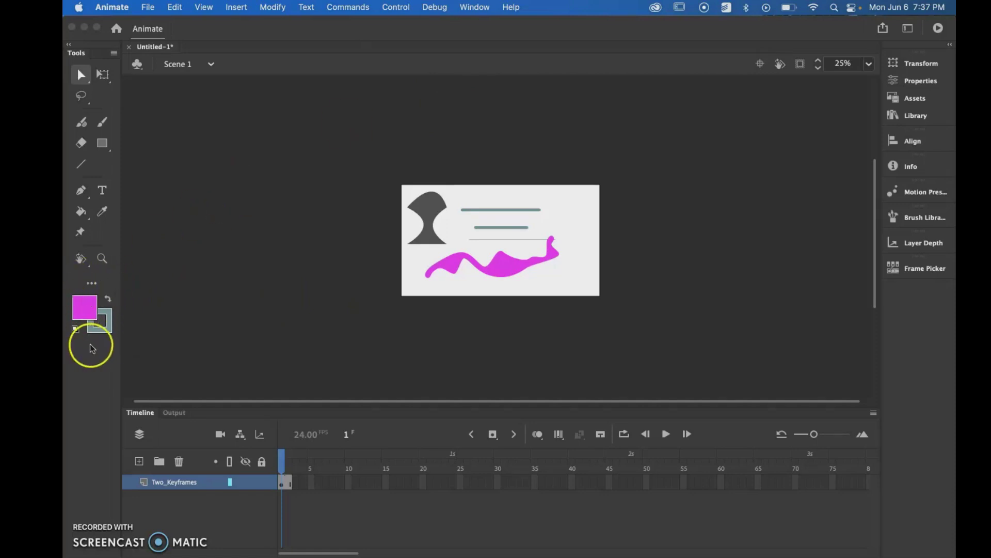
# Set the fill colour to red-orange FF3A1F in the Color Picker.
pyautogui.click(81, 306)
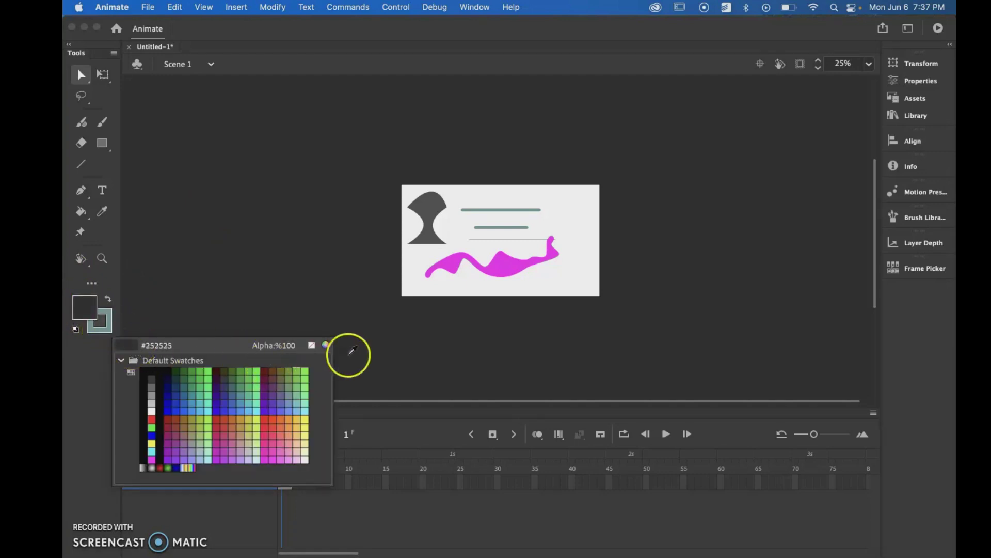
pyautogui.click(325, 345)
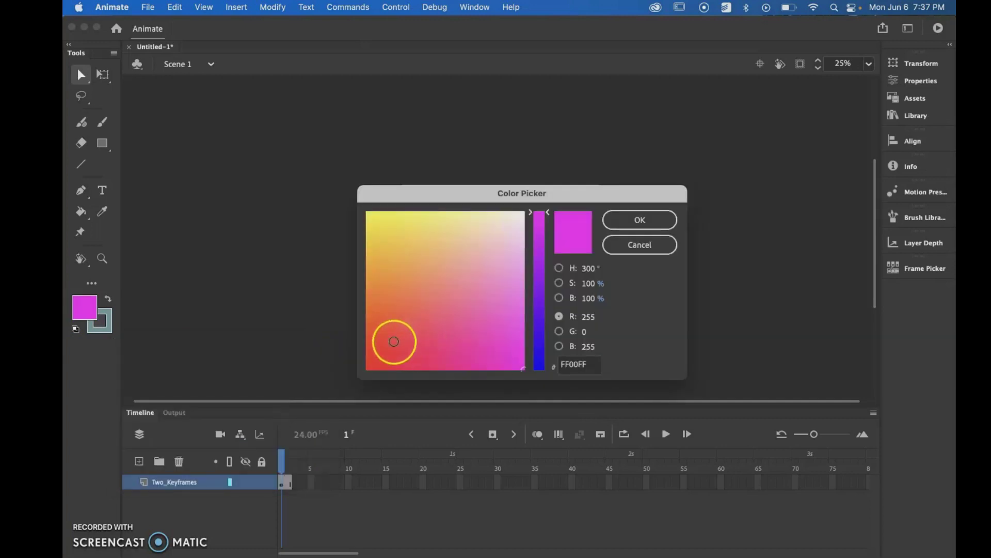
pyautogui.moveTo(392, 341)
pyautogui.mouseDown()
pyautogui.moveTo(386, 307)
pyautogui.moveTo(385, 334)
pyautogui.mouseUp()
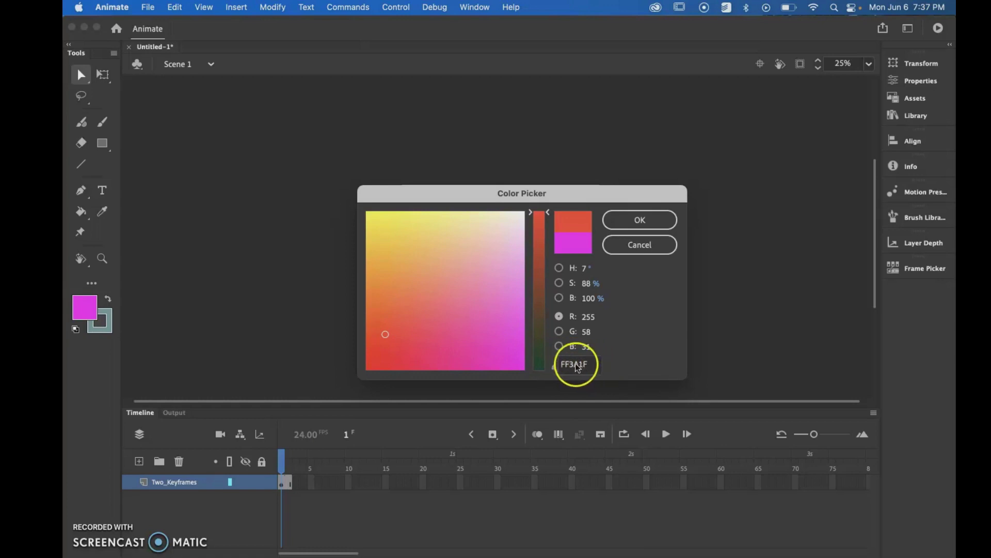
pyautogui.click(639, 218)
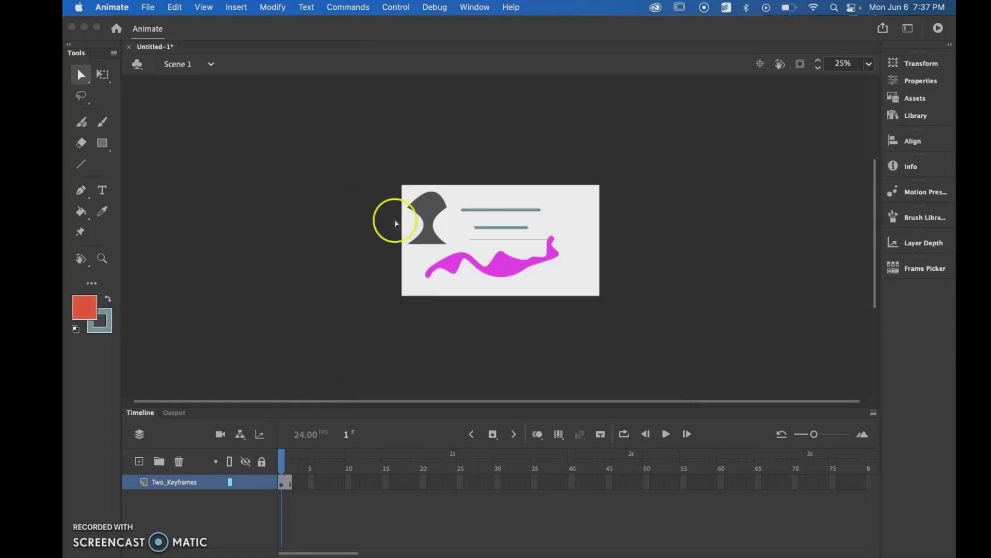
# Set the stroke colour to None.
pyautogui.click(102, 333)
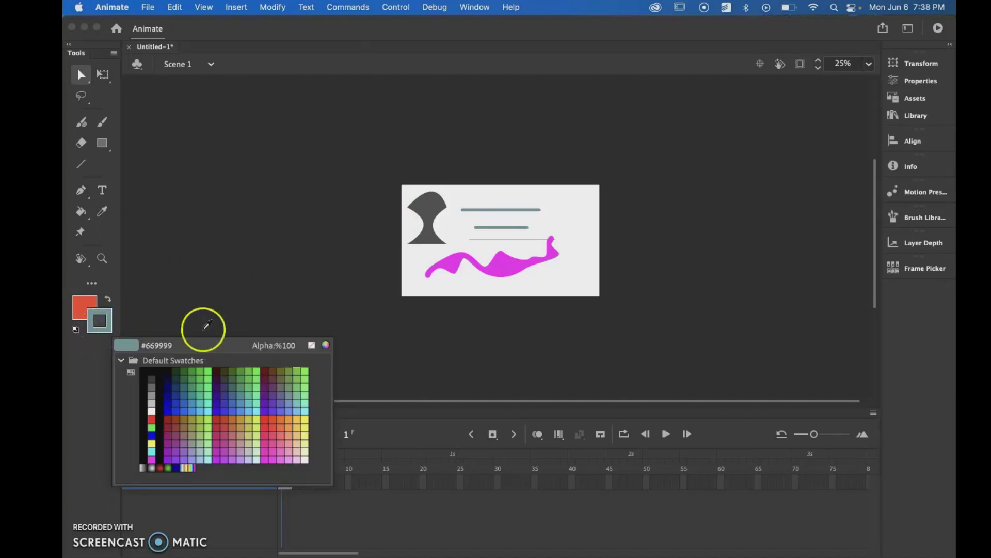
pyautogui.click(96, 331)
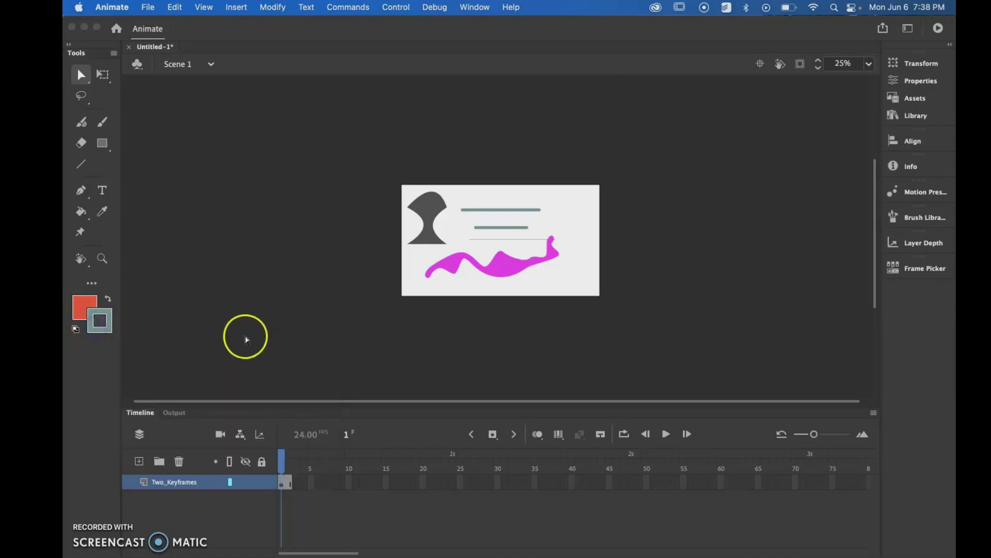
pyautogui.click(103, 324)
pyautogui.click(312, 345)
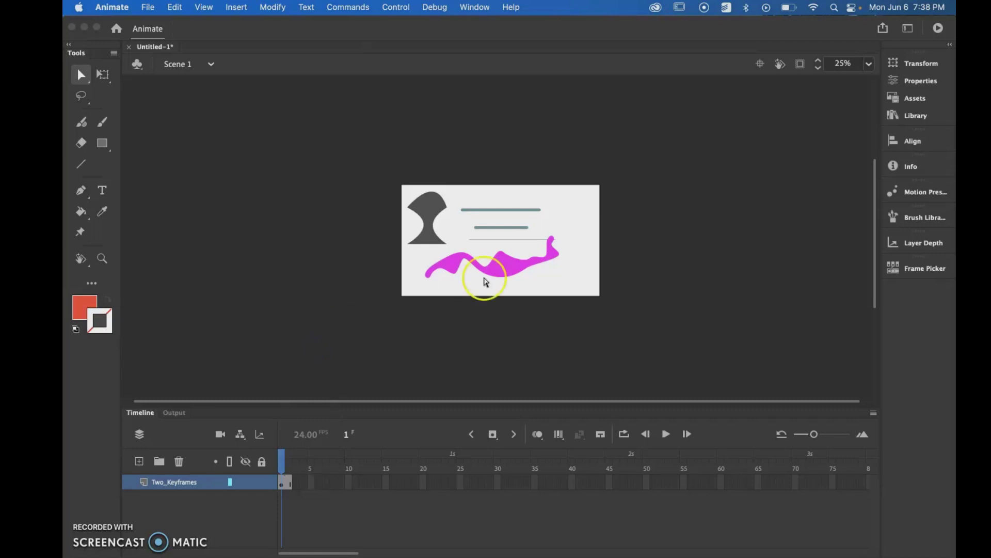
# Draw a small red circle with the Oval tool at the stage's upper right, then zoom to 50%.
pyautogui.click(104, 146)
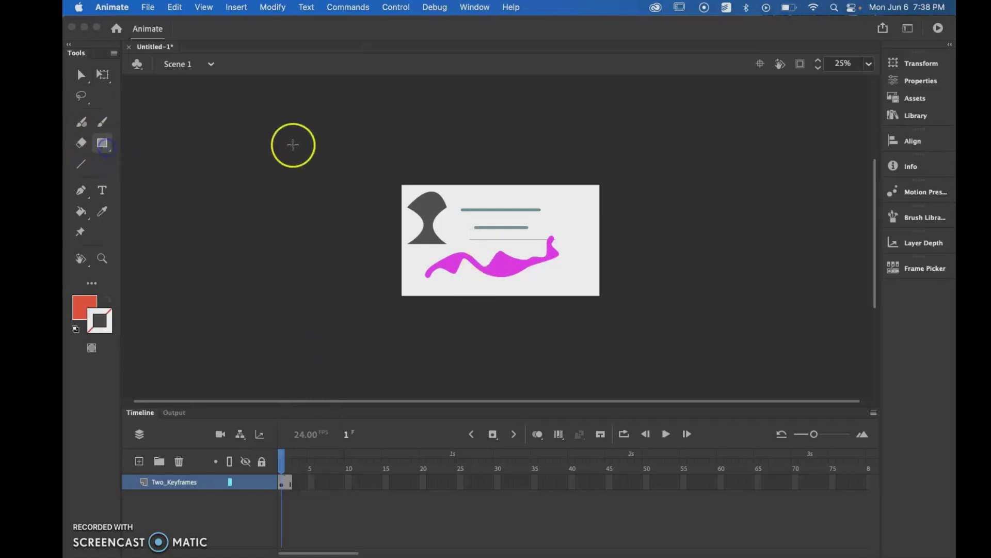
pyautogui.click(102, 143)
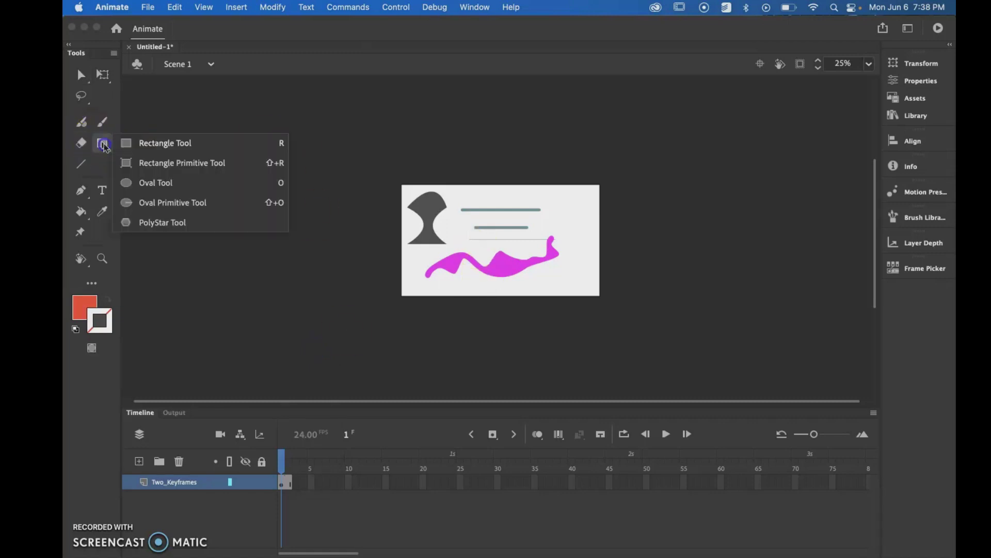
pyautogui.click(138, 186)
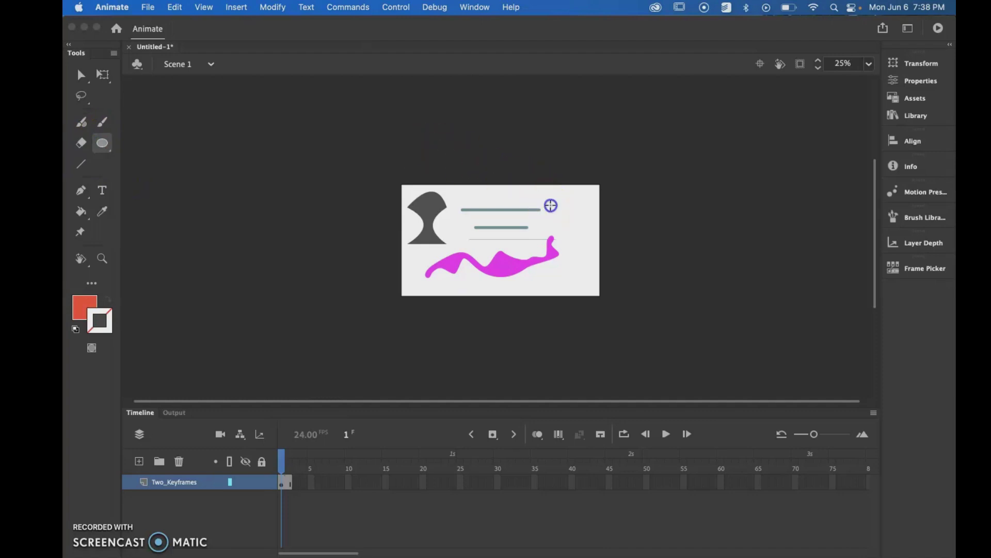
pyautogui.moveTo(565, 224); pyautogui.dragTo(570, 233)
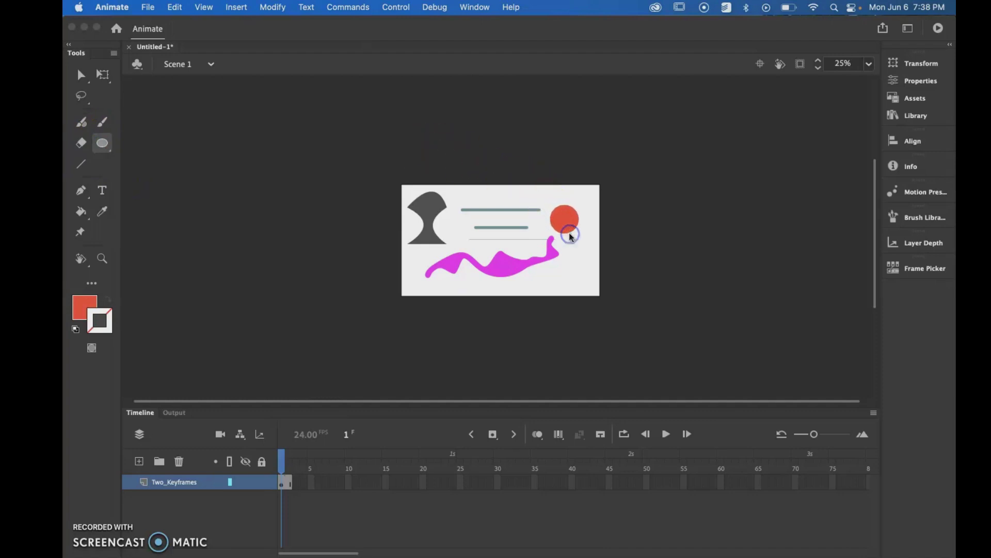
pyautogui.click(81, 75)
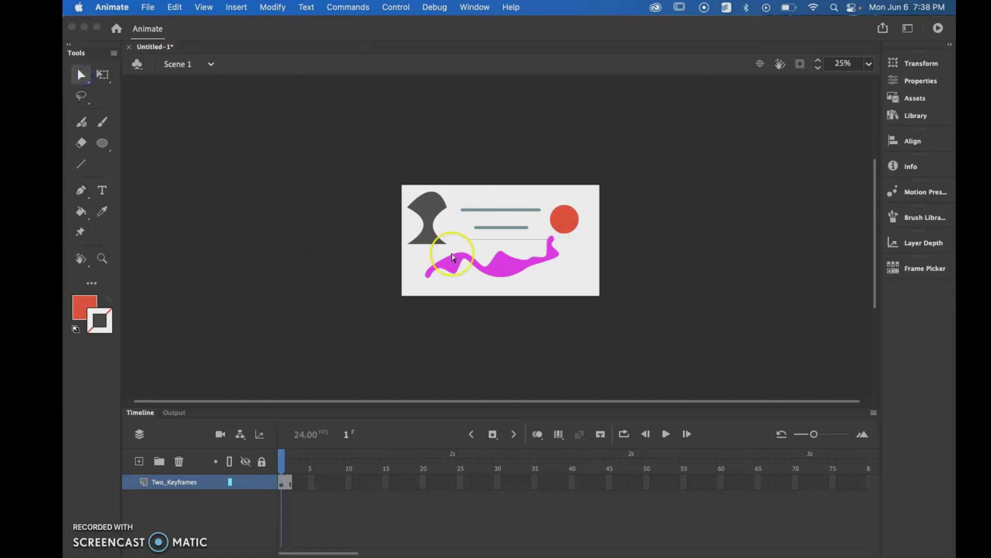
pyautogui.press('super+equal')
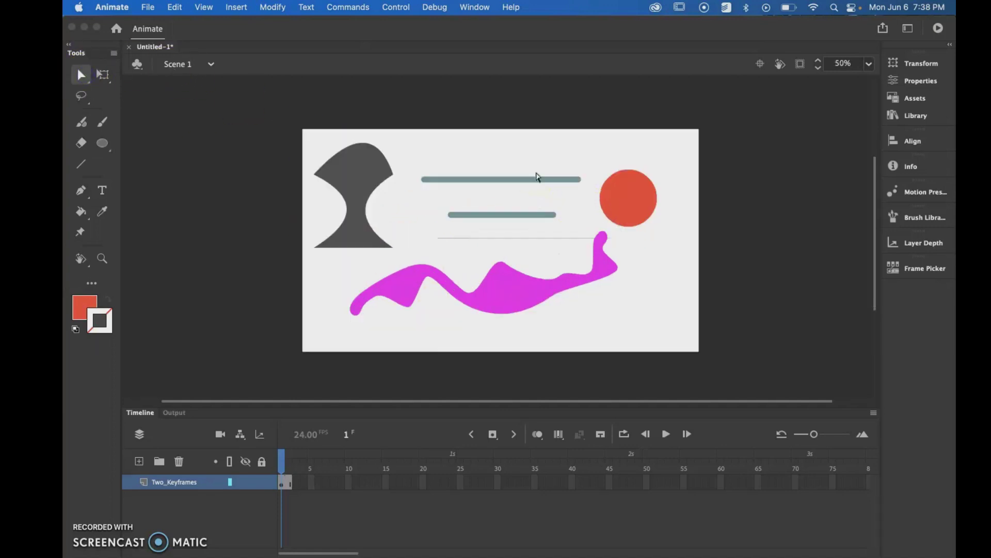
pyautogui.click(564, 328)
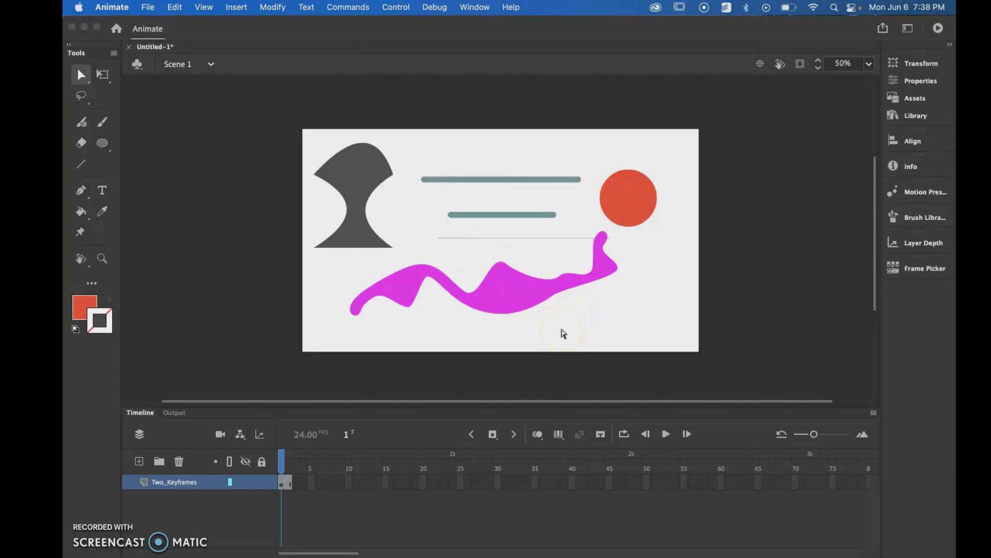